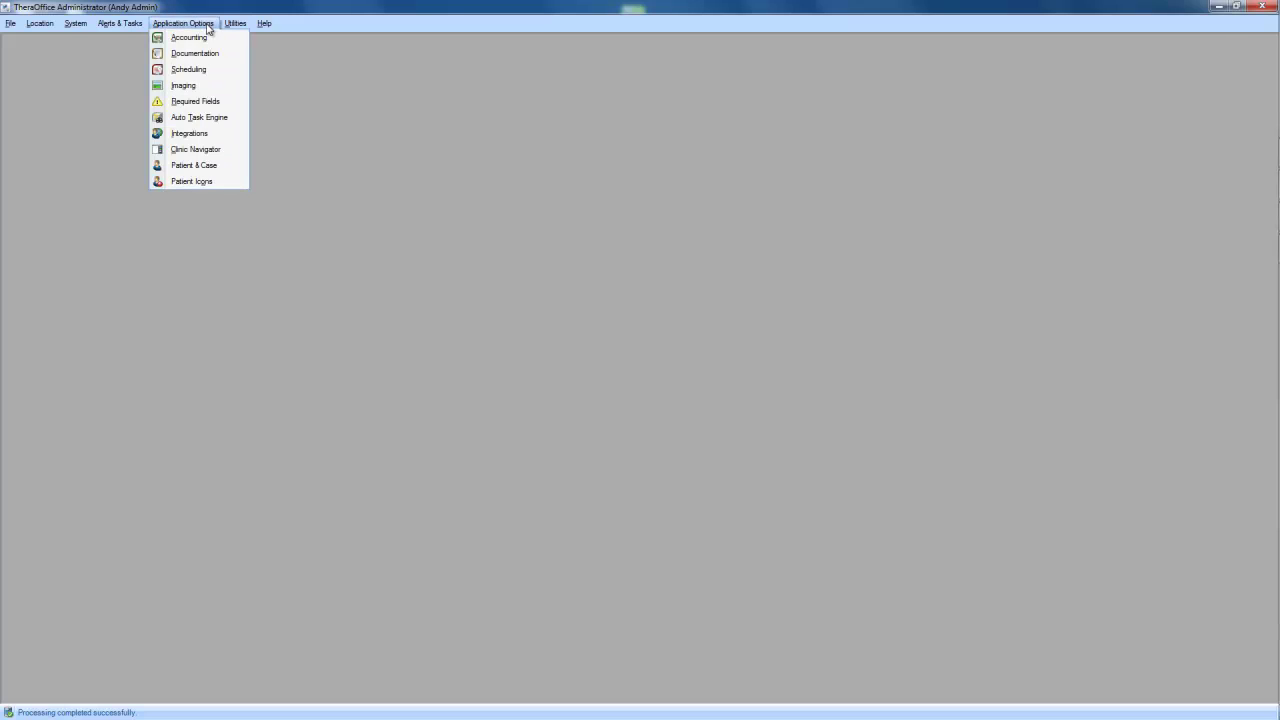
Open the TheraOffice Web Services integration settings and launch its management site in the browser
{"action": "left_click", "coordinate": [192, 133]}
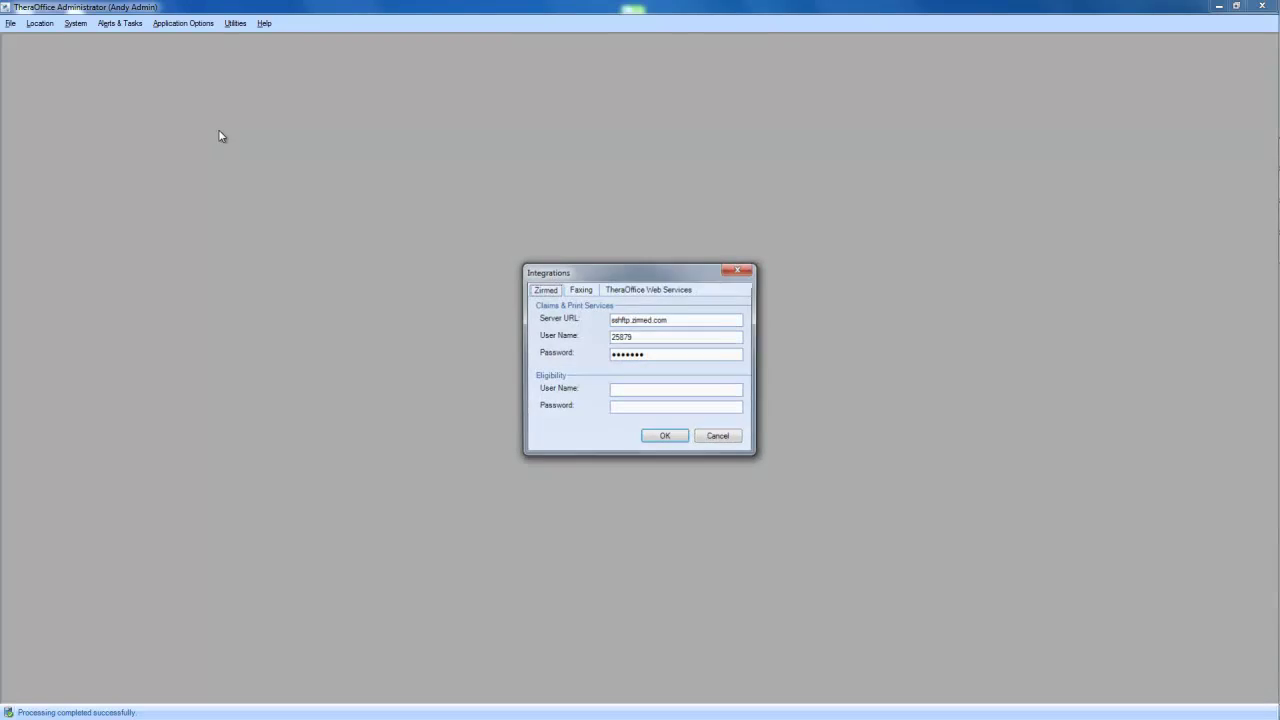
{"action": "left_click", "coordinate": [620, 290]}
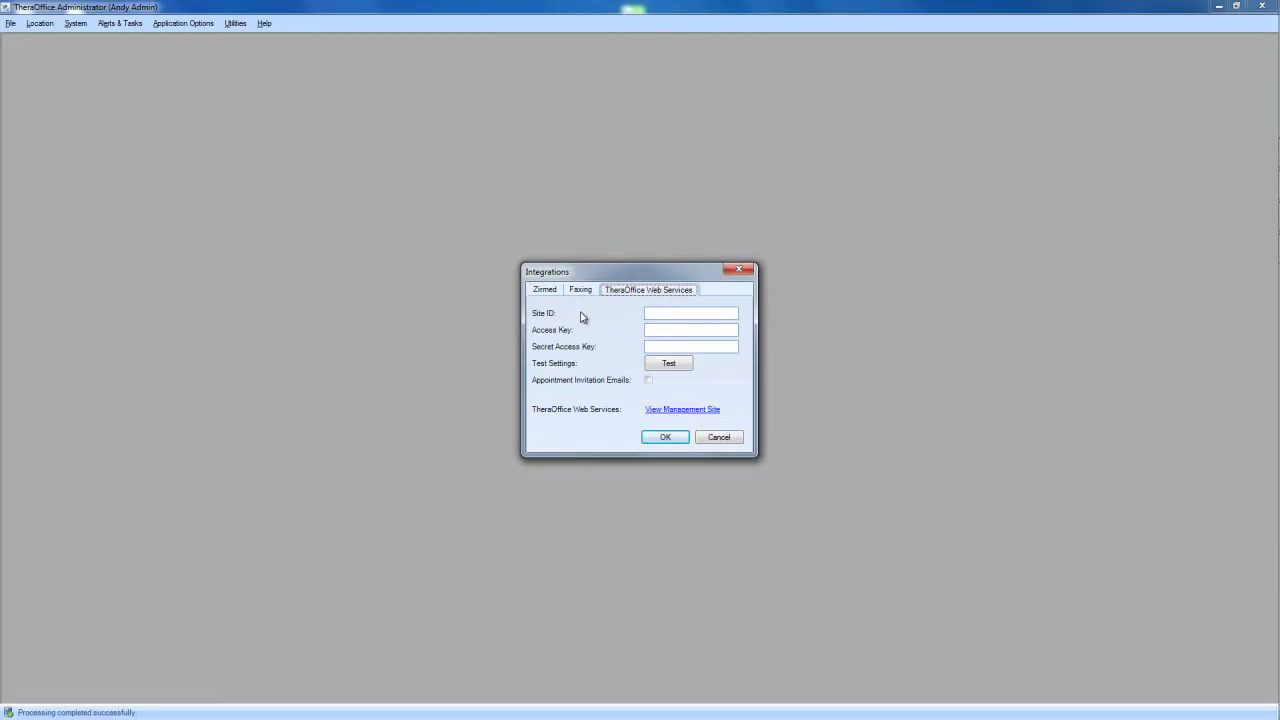
{"action": "left_click", "coordinate": [658, 314]}
{"action": "left_click", "coordinate": [647, 348]}
{"action": "left_click", "coordinate": [652, 411]}
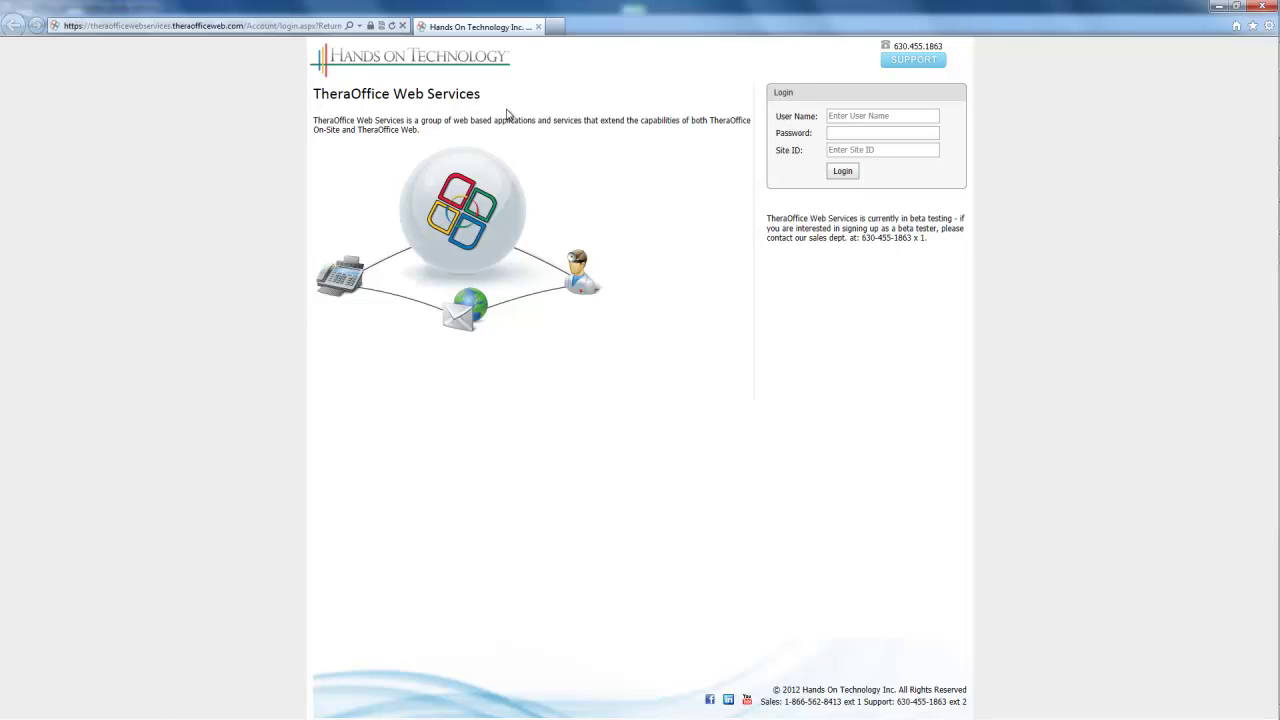
Log in to TheraOffice Web Services with the administrator user name, password and site ID
{"action": "left_click", "coordinate": [886, 116]}
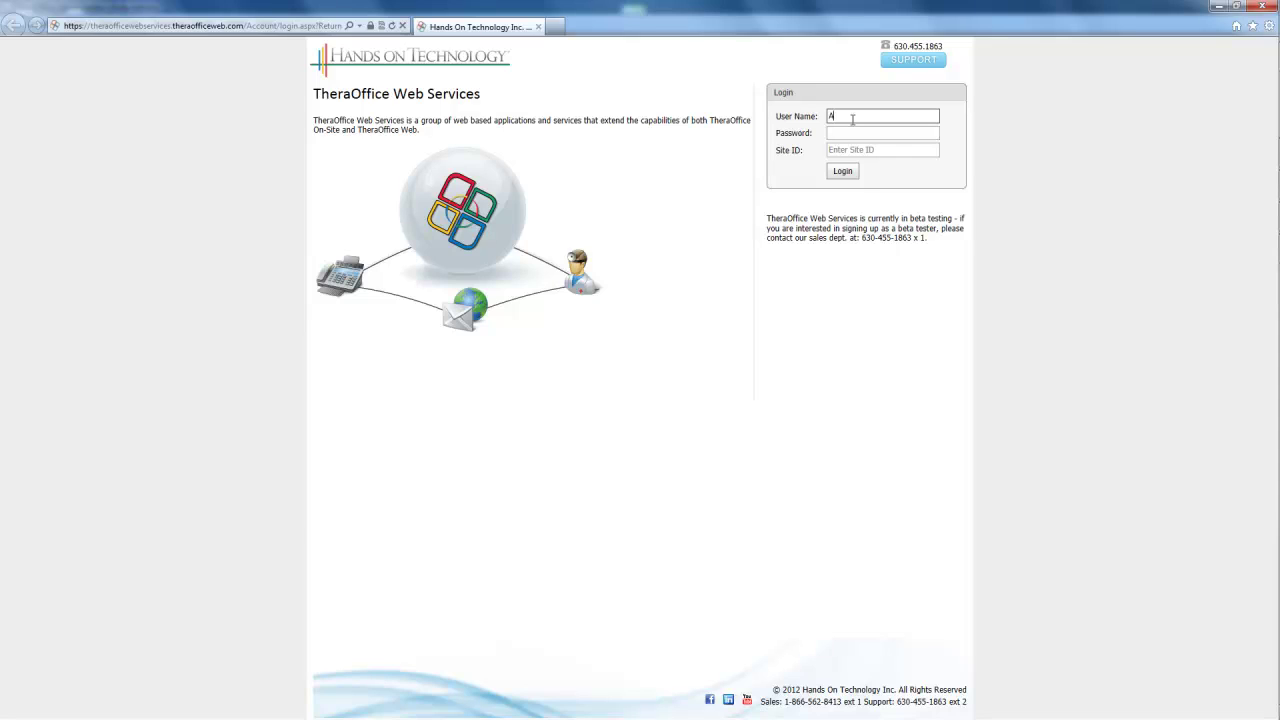
{"action": "type", "text": "dministrator"}
{"action": "key", "text": "Tab"}
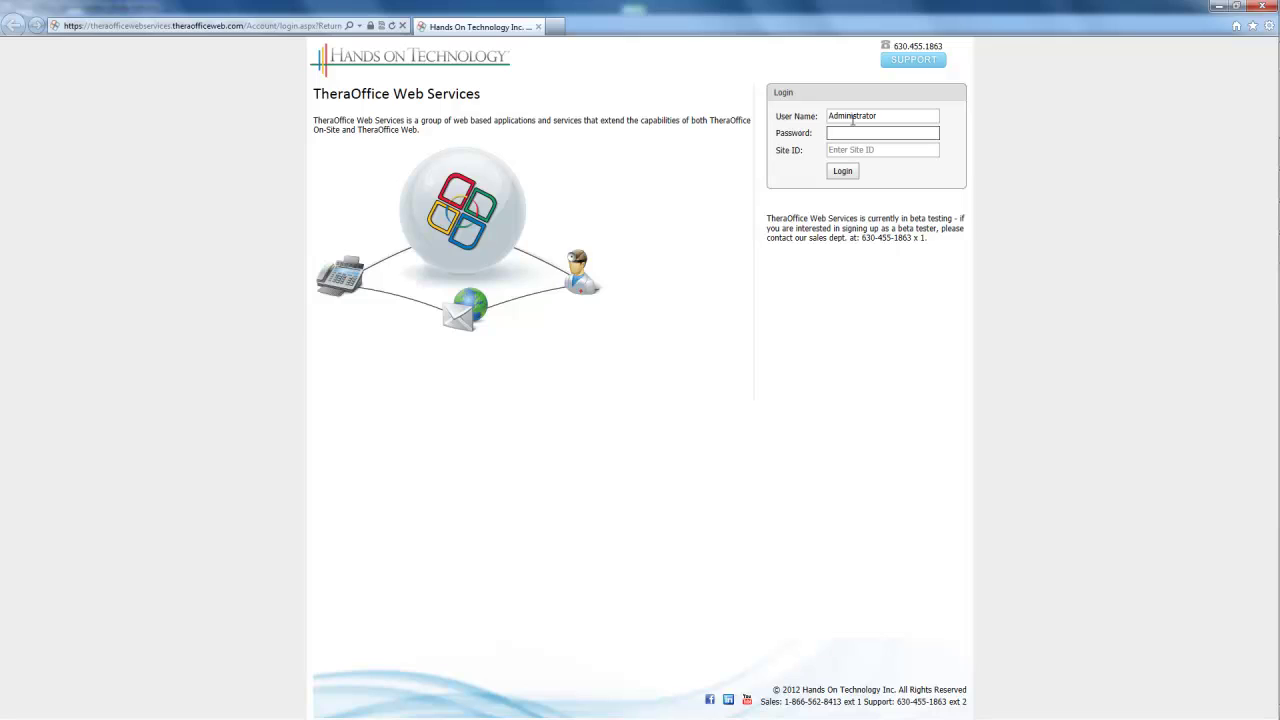
{"action": "type", "text": "*********"}
{"action": "key", "text": "Tab"}
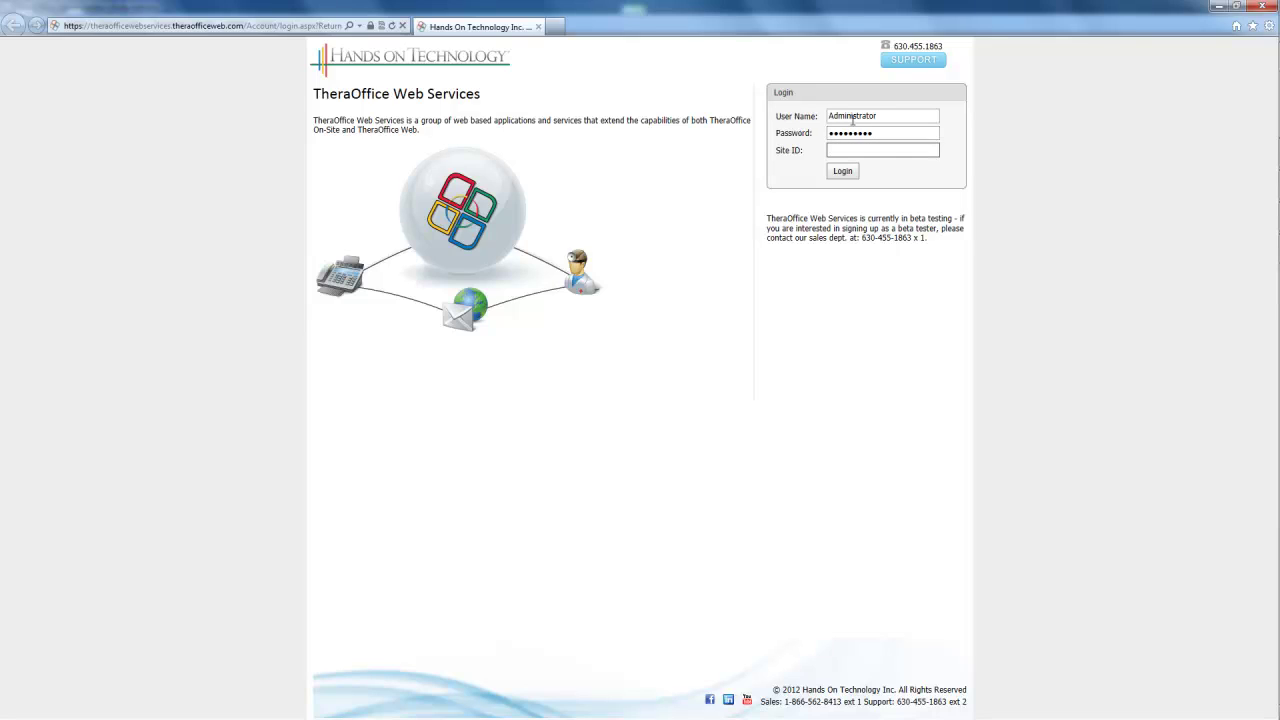
{"action": "type", "text": "VideoDemo"}
{"action": "key", "text": "Return"}
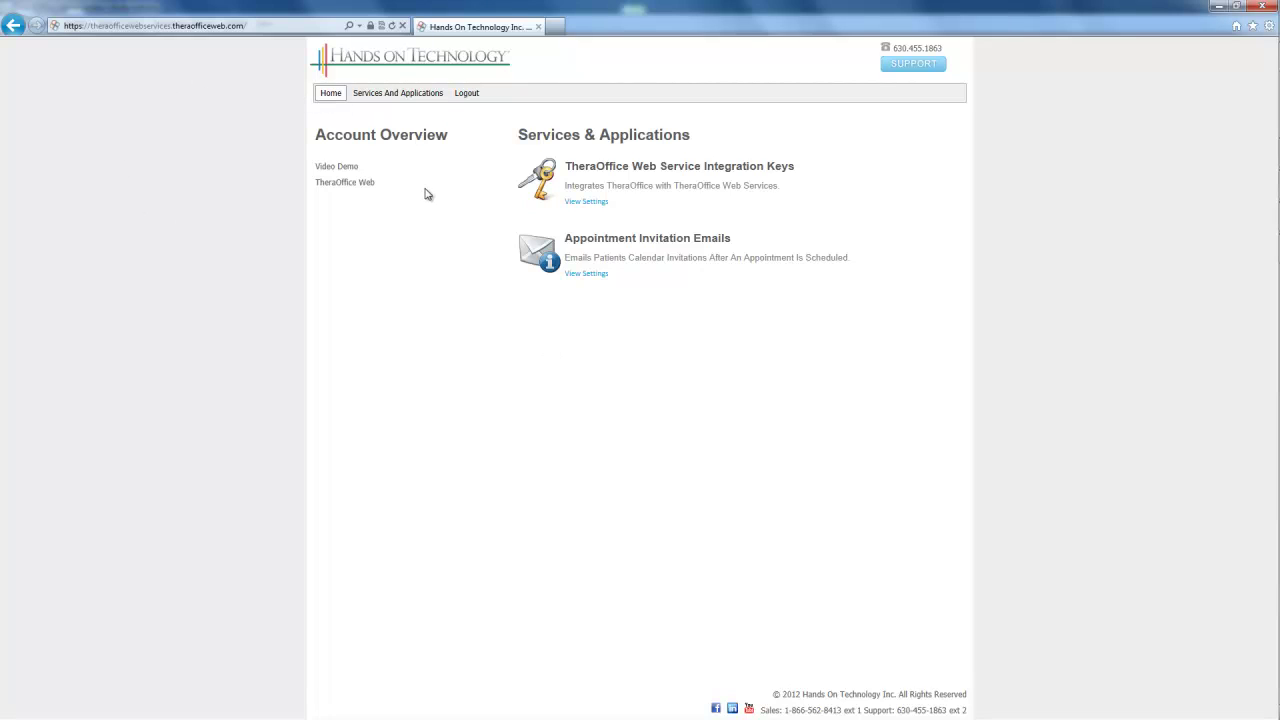
Open the Integration Keys page and copy the Site ID, allowing clipboard access
{"action": "left_click", "coordinate": [396, 93]}
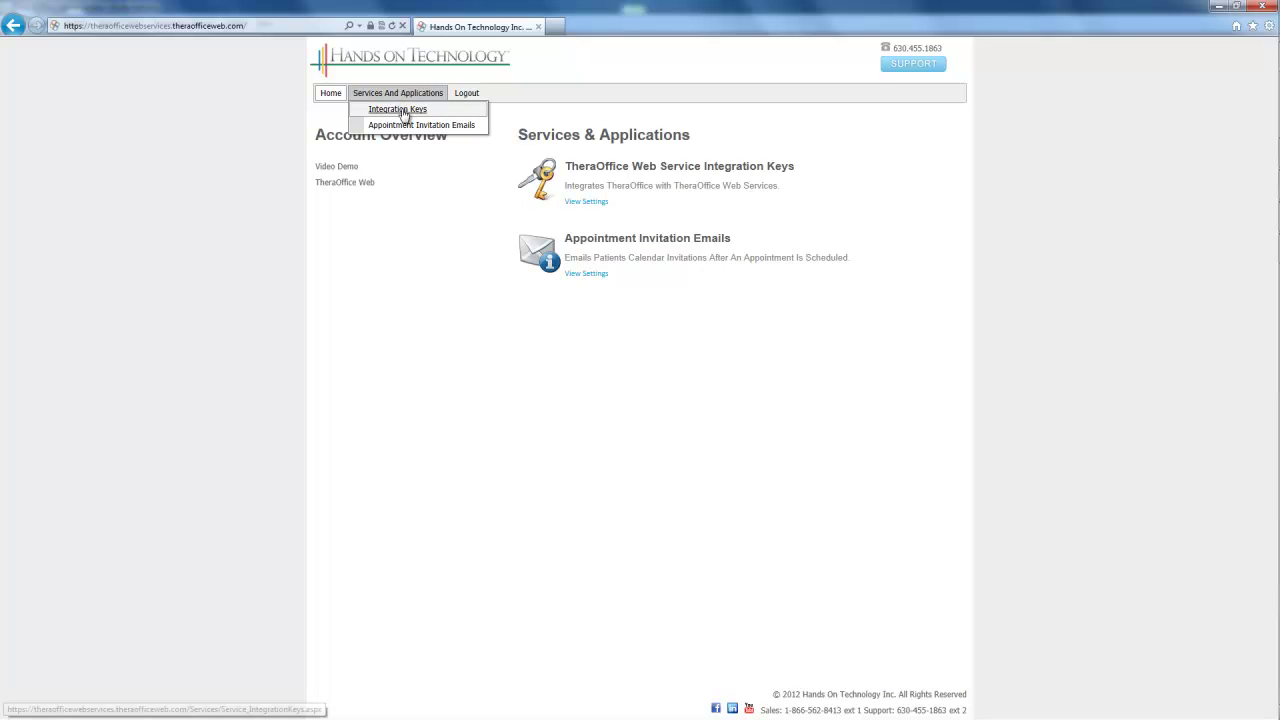
{"action": "left_click", "coordinate": [398, 110]}
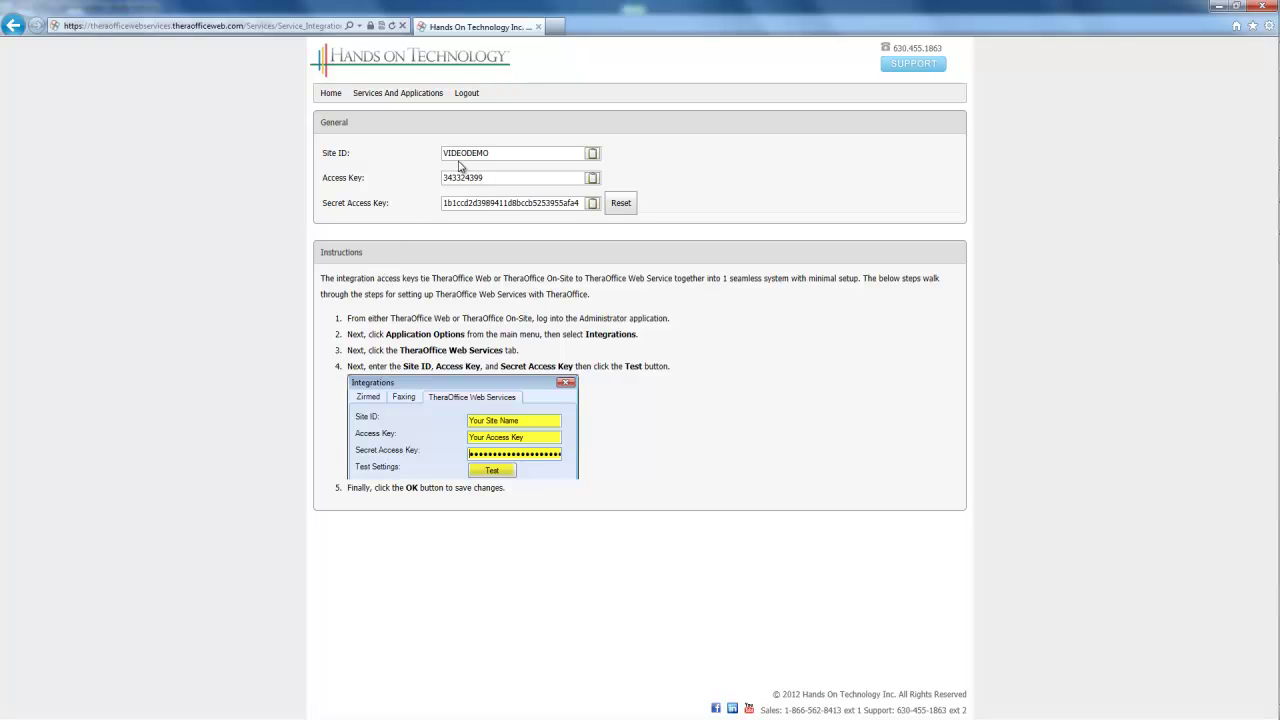
{"action": "left_click", "coordinate": [593, 156]}
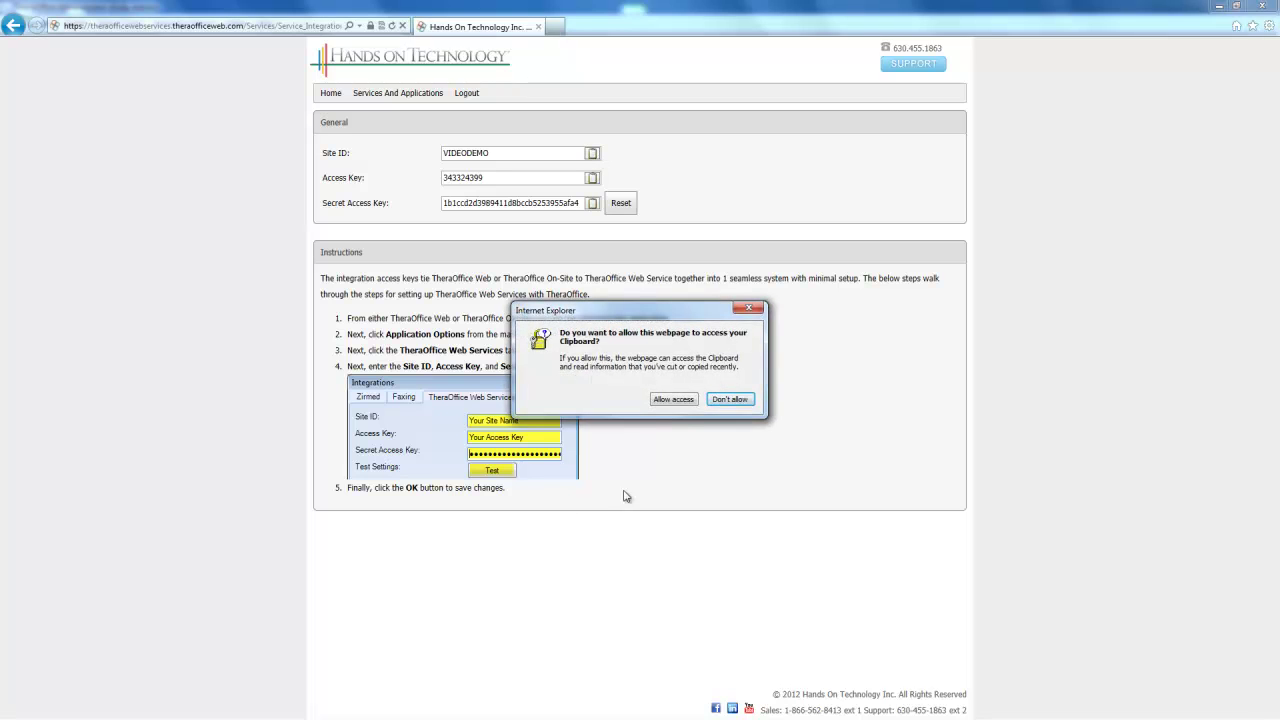
{"action": "left_click", "coordinate": [673, 399]}
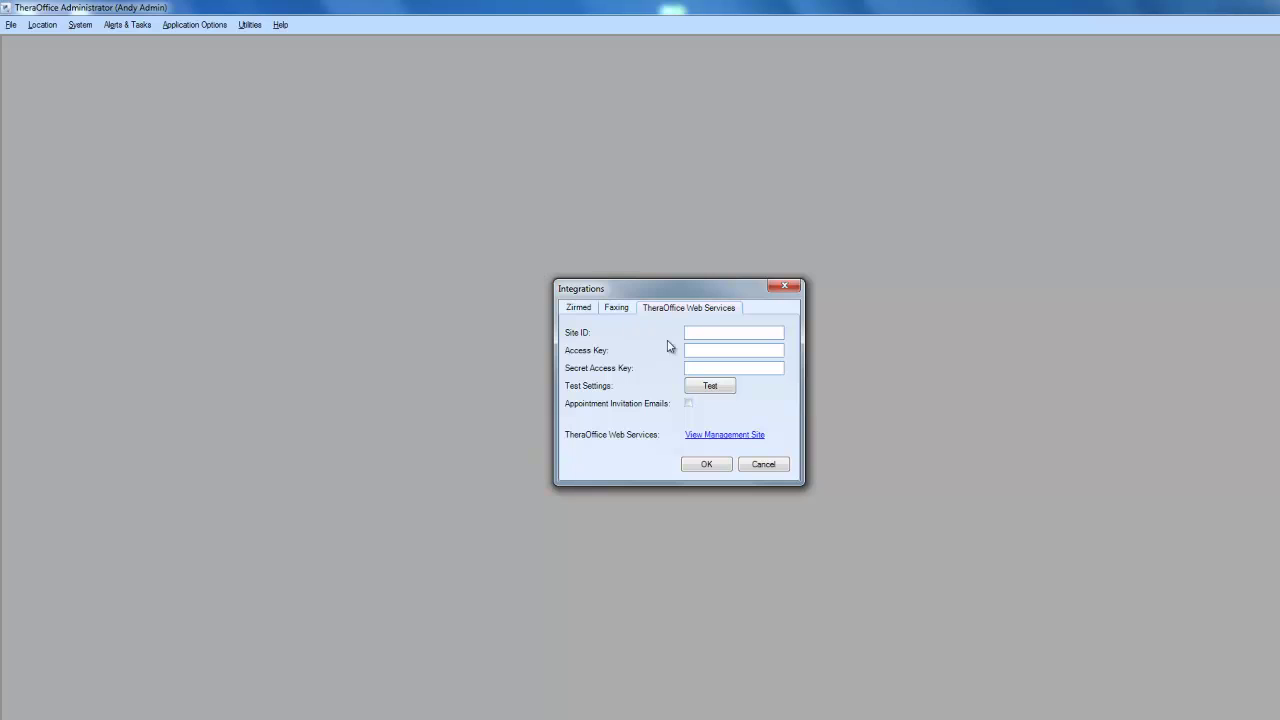
Paste the copied Site ID, Access Key and Secret Access Key into the integration fields
{"action": "left_click", "coordinate": [709, 332]}
{"action": "key", "text": "ctrl+v"}
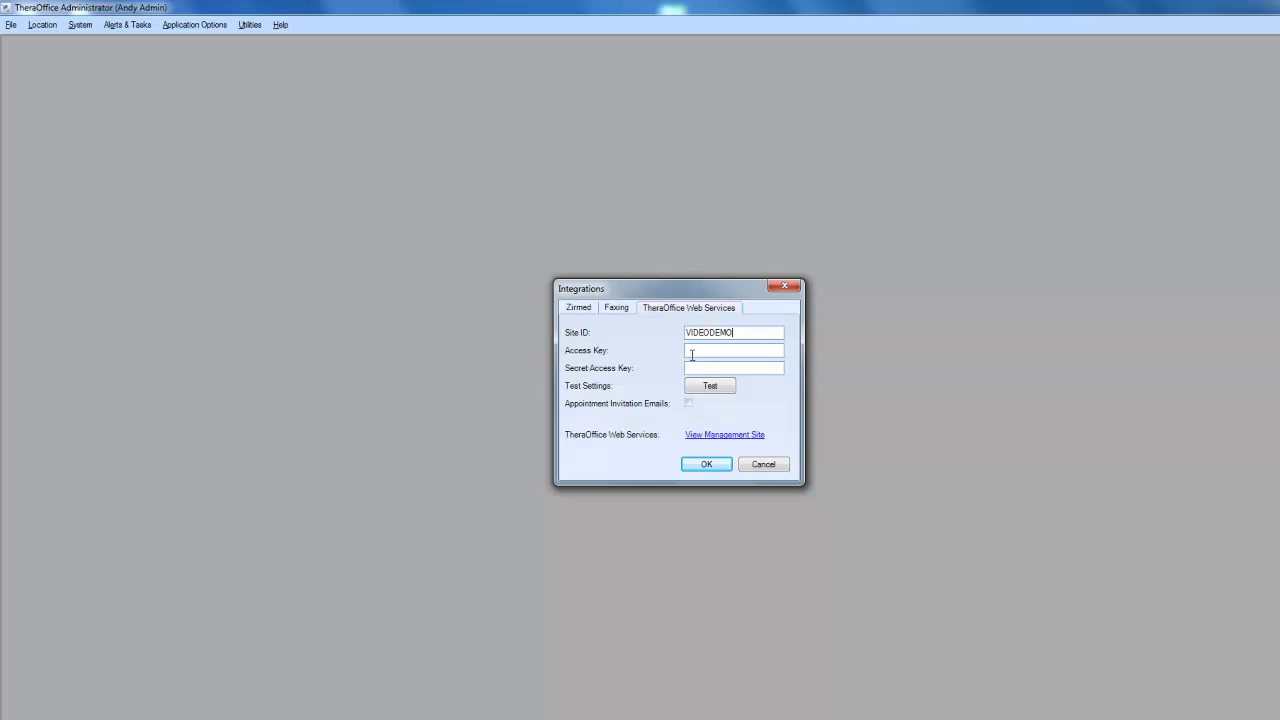
{"action": "left_click", "coordinate": [697, 350]}
{"action": "key", "text": "ctrl+v"}
{"action": "left_click", "coordinate": [689, 368]}
{"action": "key", "text": "ctrl+v"}
Test the web services connection successfully, enable Appointment Invitation Emails and save the settings
{"action": "left_click", "coordinate": [724, 390]}
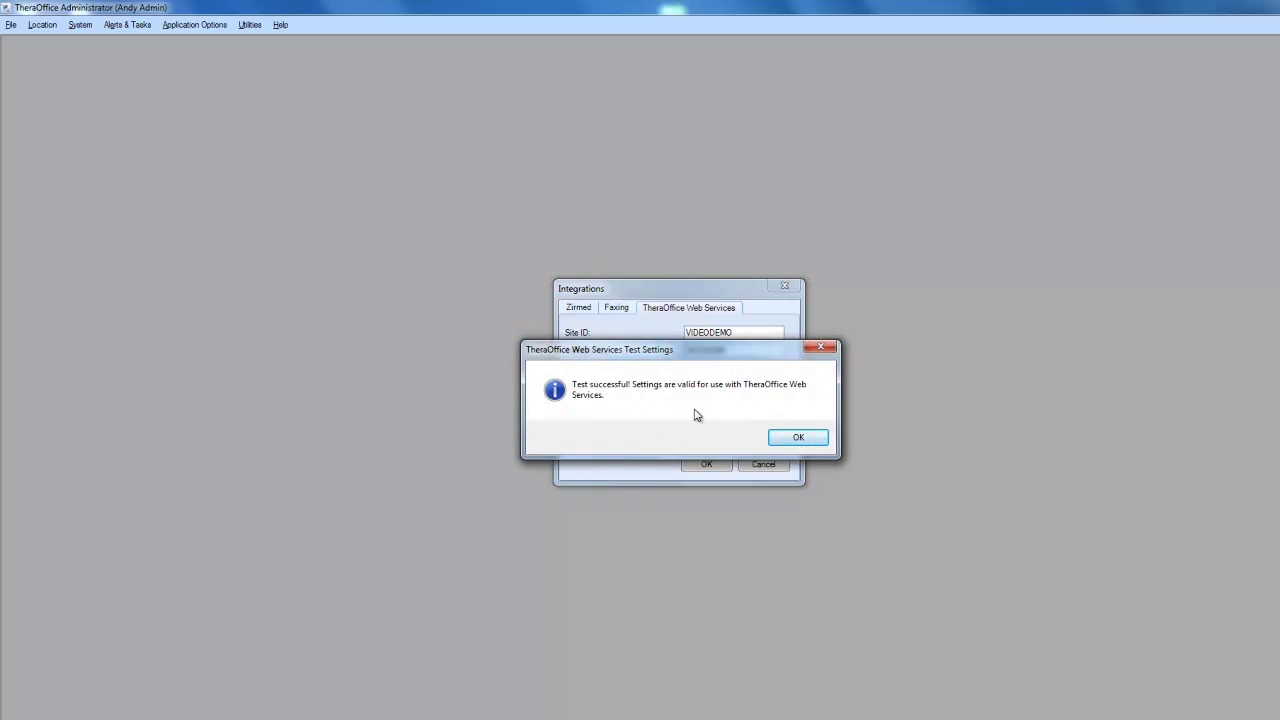
{"action": "left_click", "coordinate": [797, 437]}
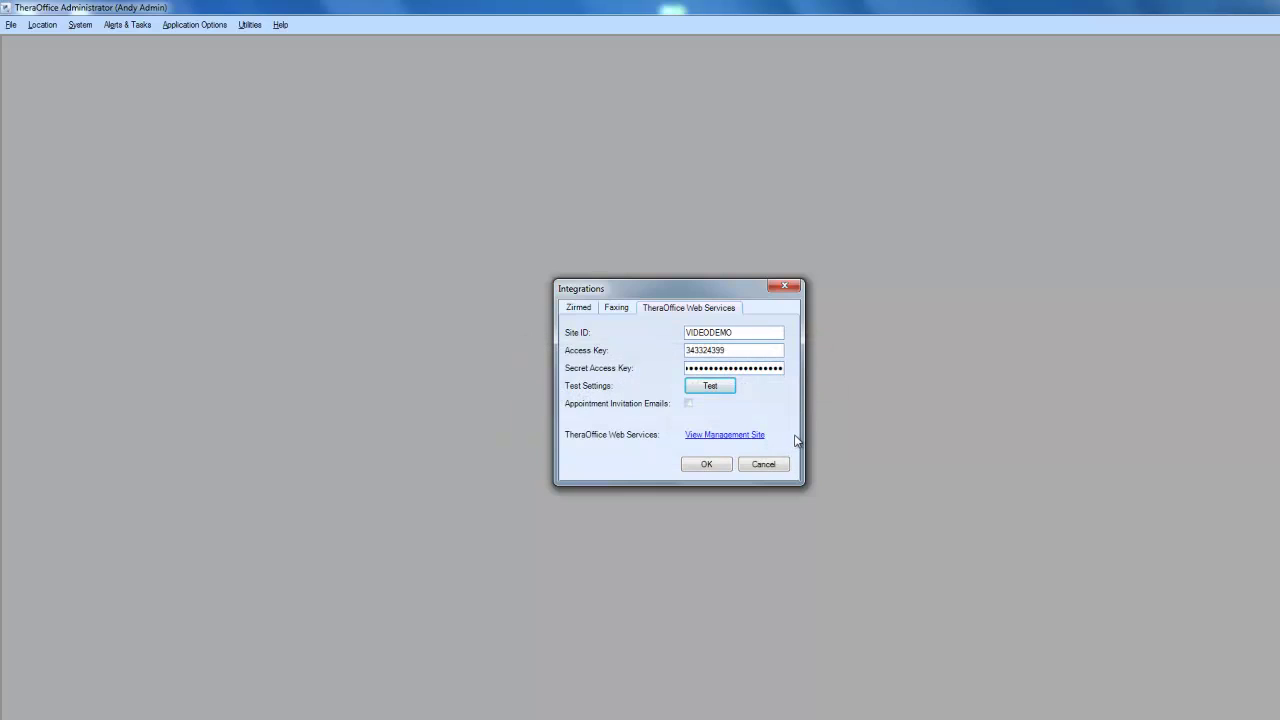
{"action": "left_click", "coordinate": [688, 404]}
{"action": "left_click", "coordinate": [689, 464]}
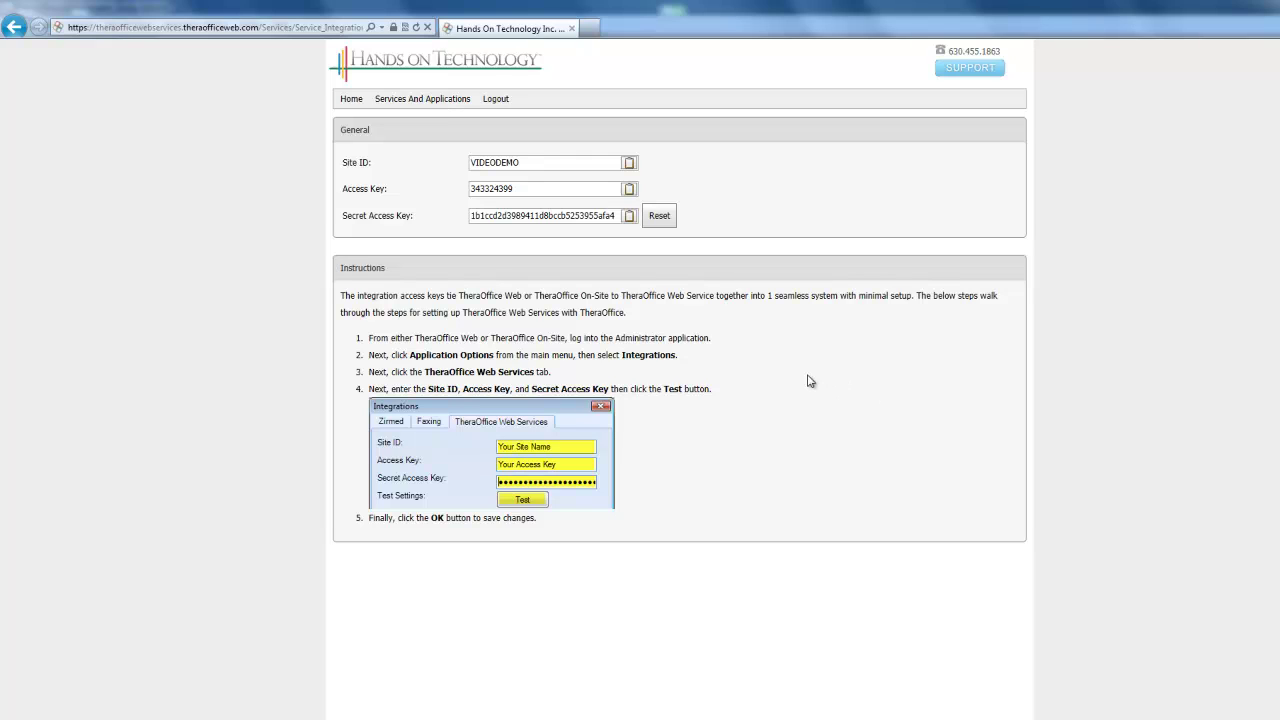
Open the Appointment Invitation Emails settings and review the Email From Address
{"action": "left_click", "coordinate": [433, 100]}
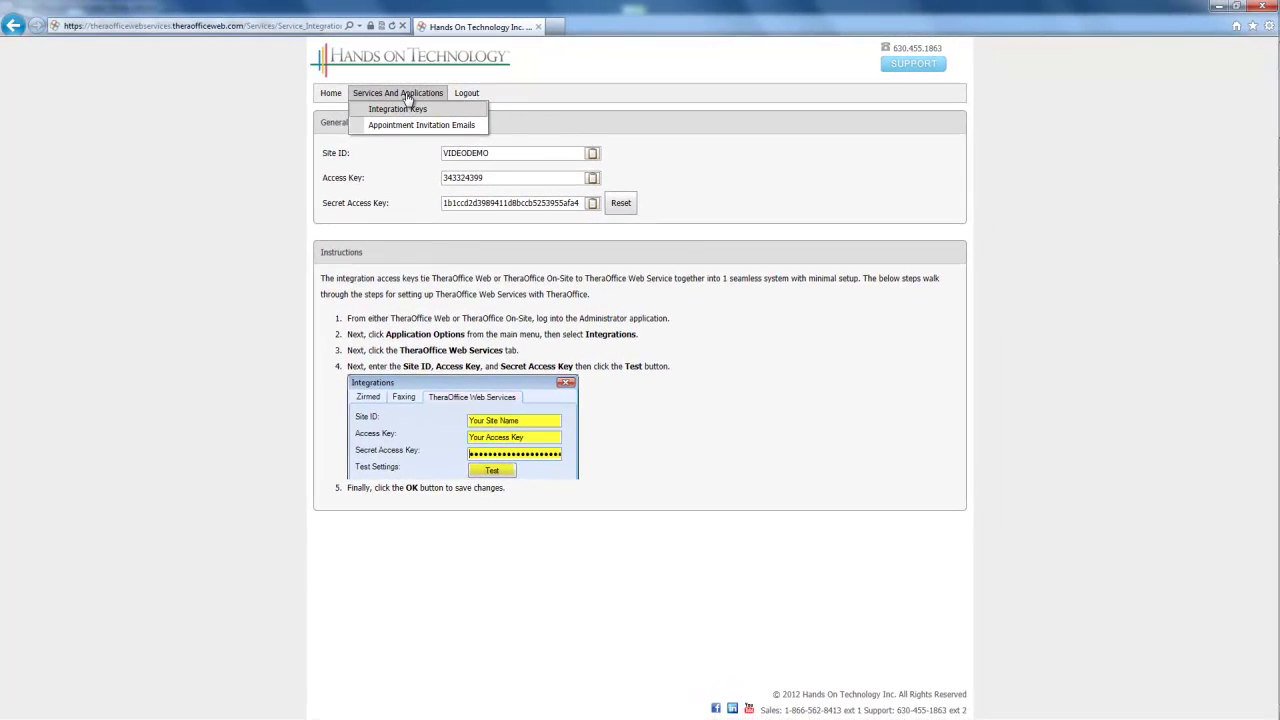
{"action": "left_click", "coordinate": [400, 126]}
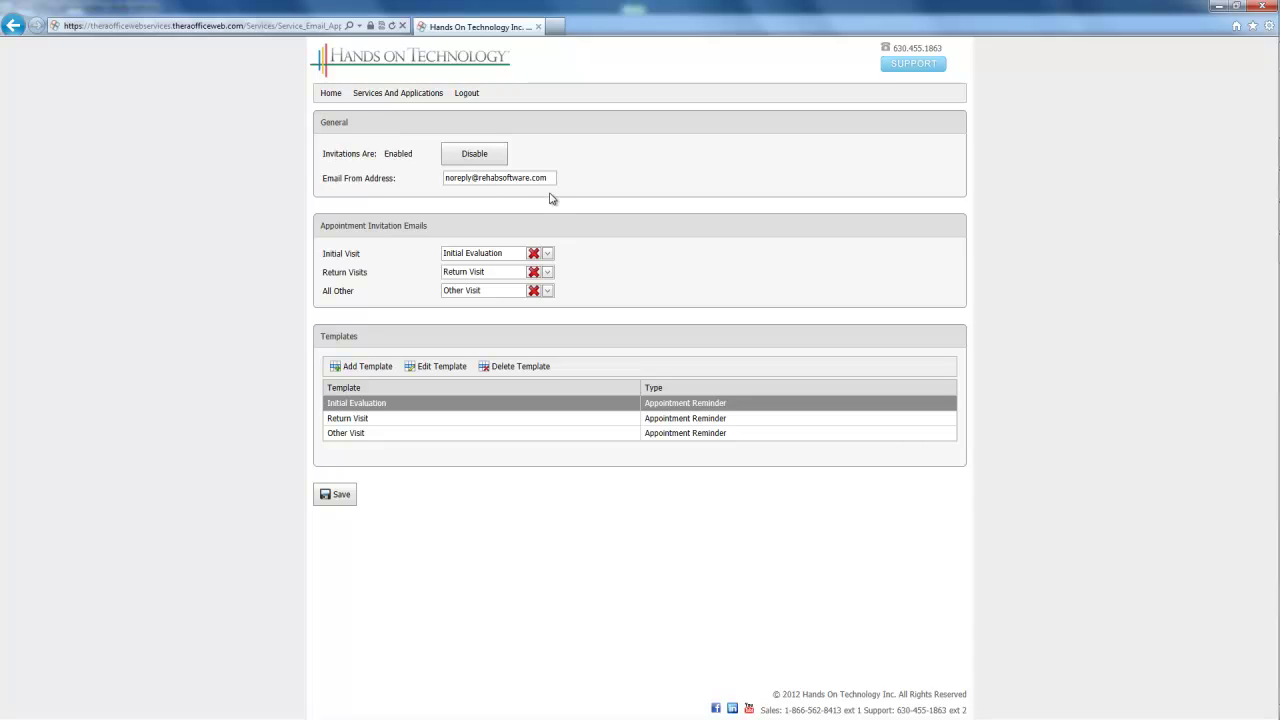
{"action": "left_click_drag", "start_coordinate": [550, 180], "coordinate": [447, 180]}
{"action": "left_click", "coordinate": [458, 192]}
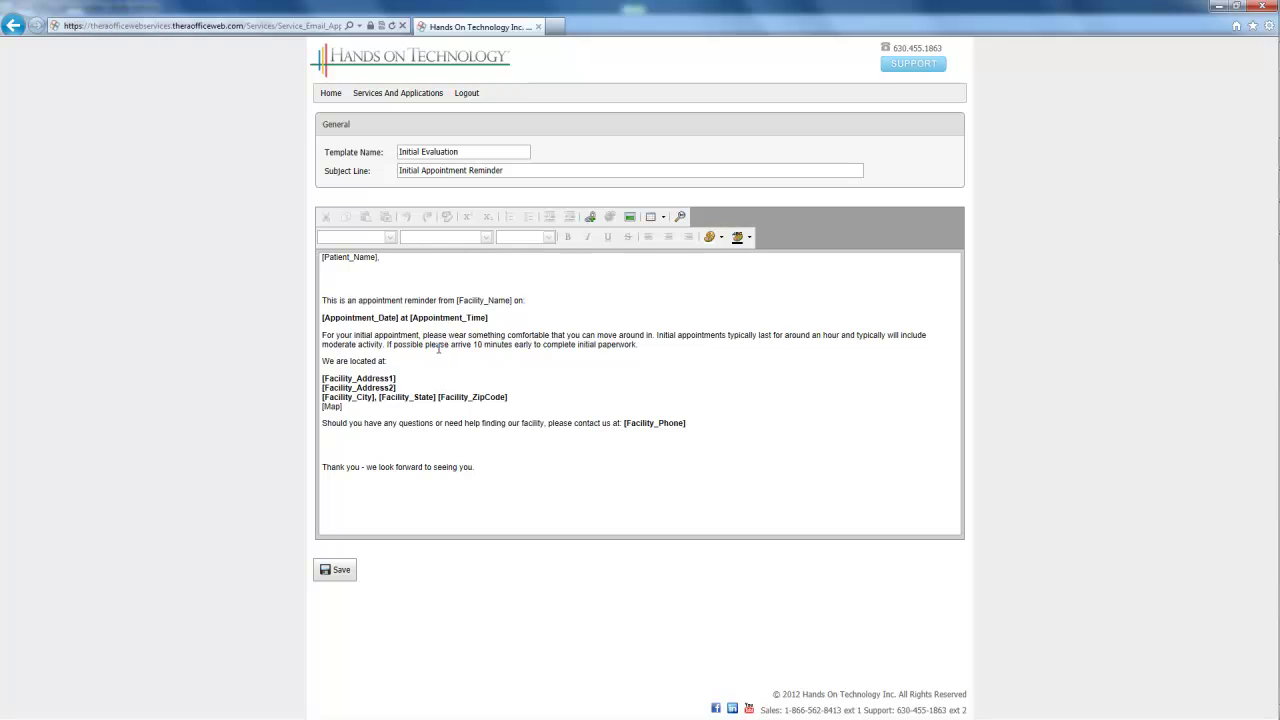
Review the Initial Evaluation template's instructions paragraph and save the template
{"action": "left_click_drag", "start_coordinate": [650, 349], "coordinate": [347, 344]}
{"action": "left_click", "coordinate": [512, 367]}
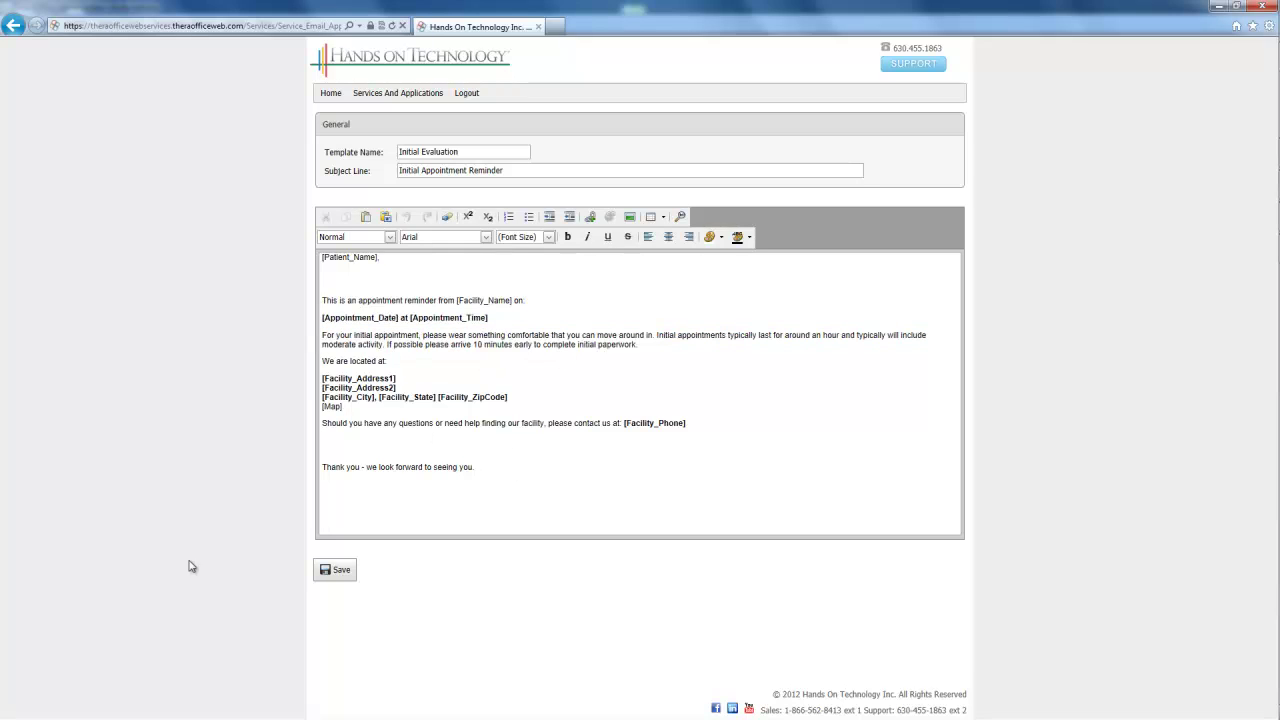
{"action": "left_click", "coordinate": [340, 570]}
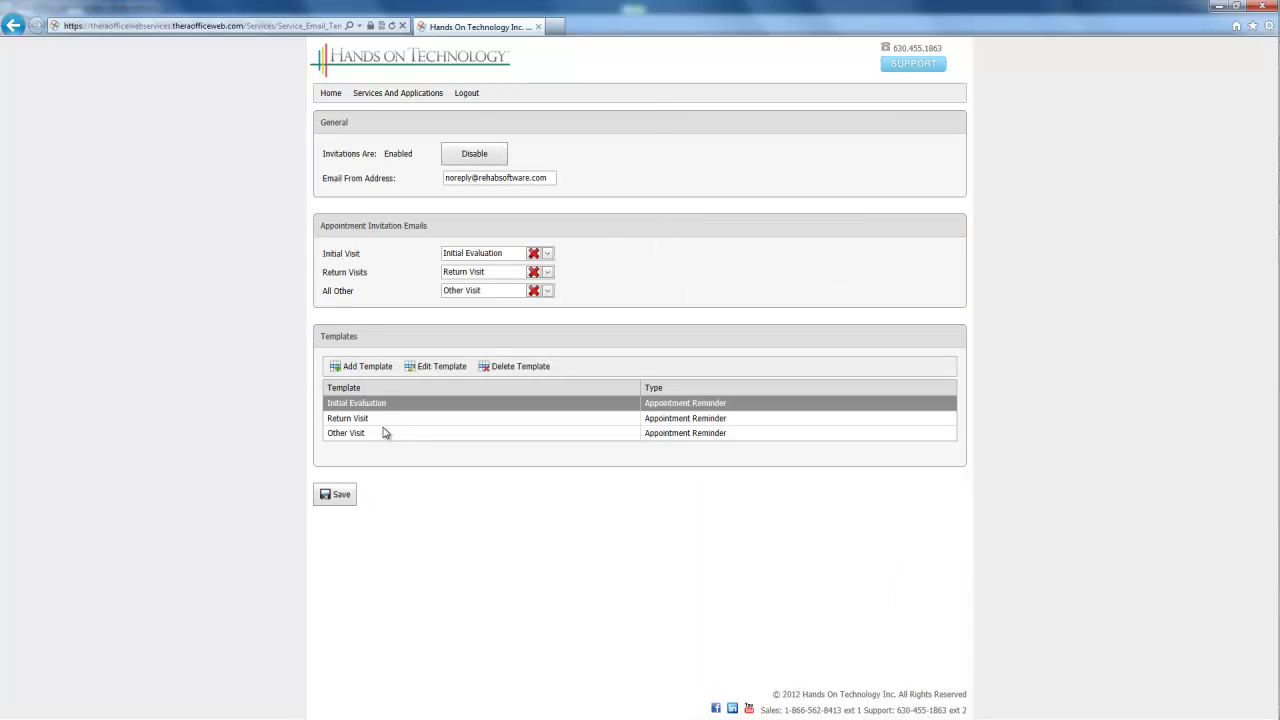
Open and save the Return Visit template, then save the invitation email settings
{"action": "left_click", "coordinate": [388, 420]}
{"action": "left_click", "coordinate": [421, 370]}
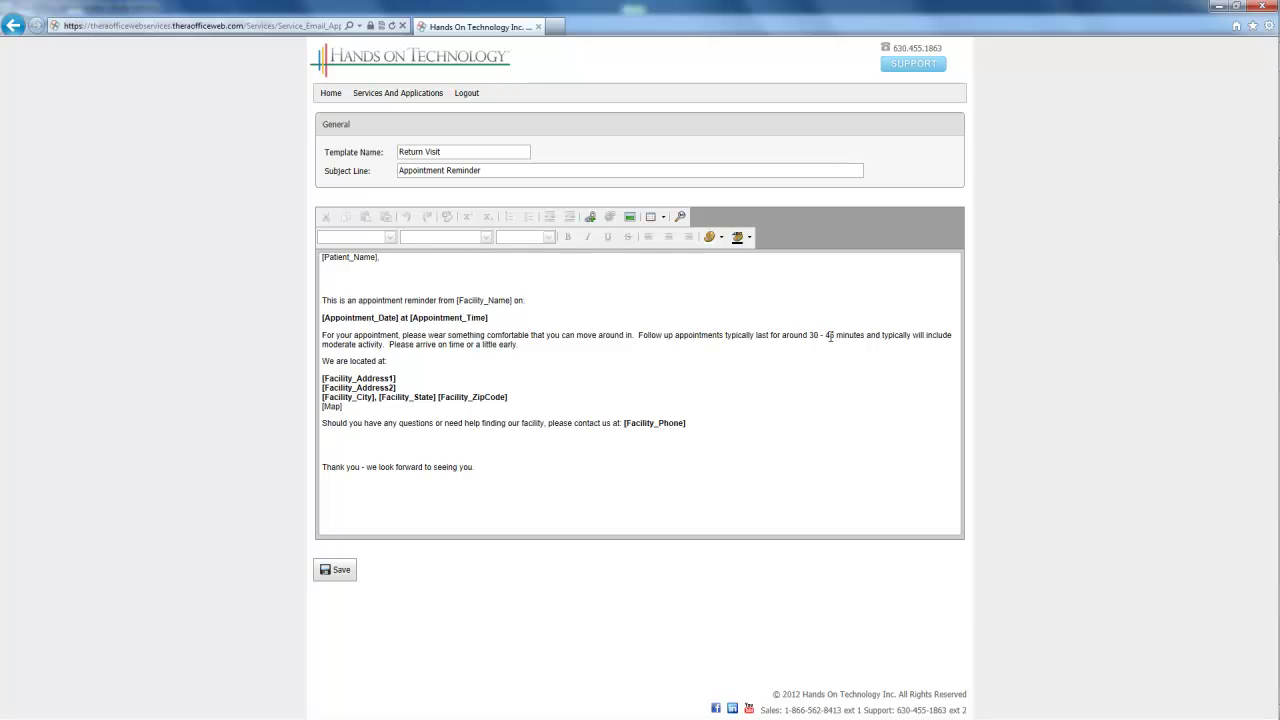
{"action": "left_click", "coordinate": [337, 571]}
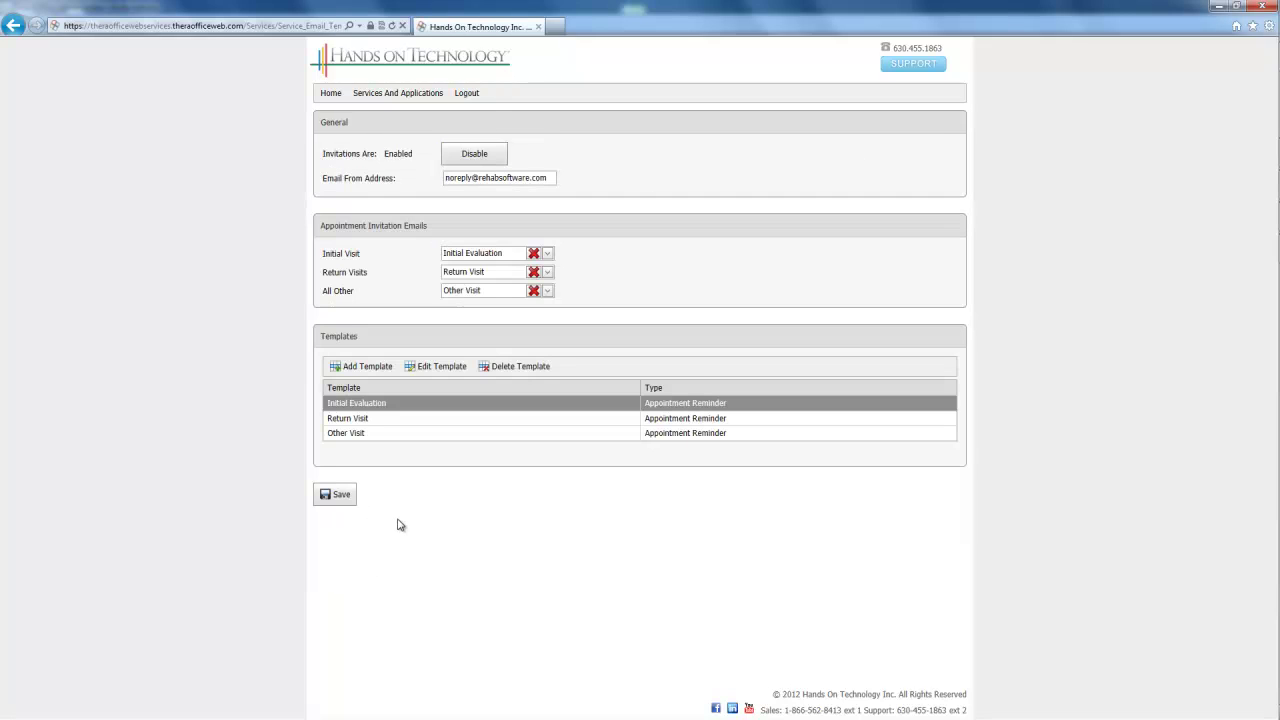
{"action": "left_click", "coordinate": [325, 500]}
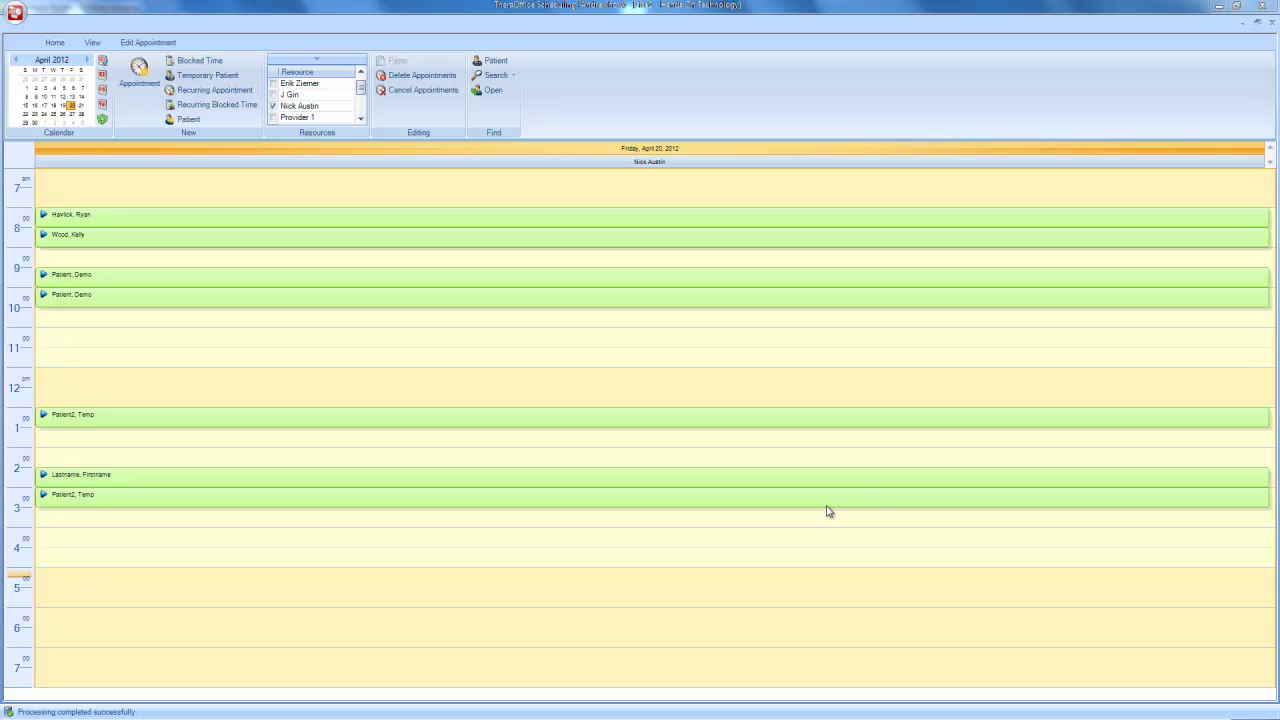
Search patients by the test patient's last name and open the single matching record
{"action": "left_click", "coordinate": [501, 63]}
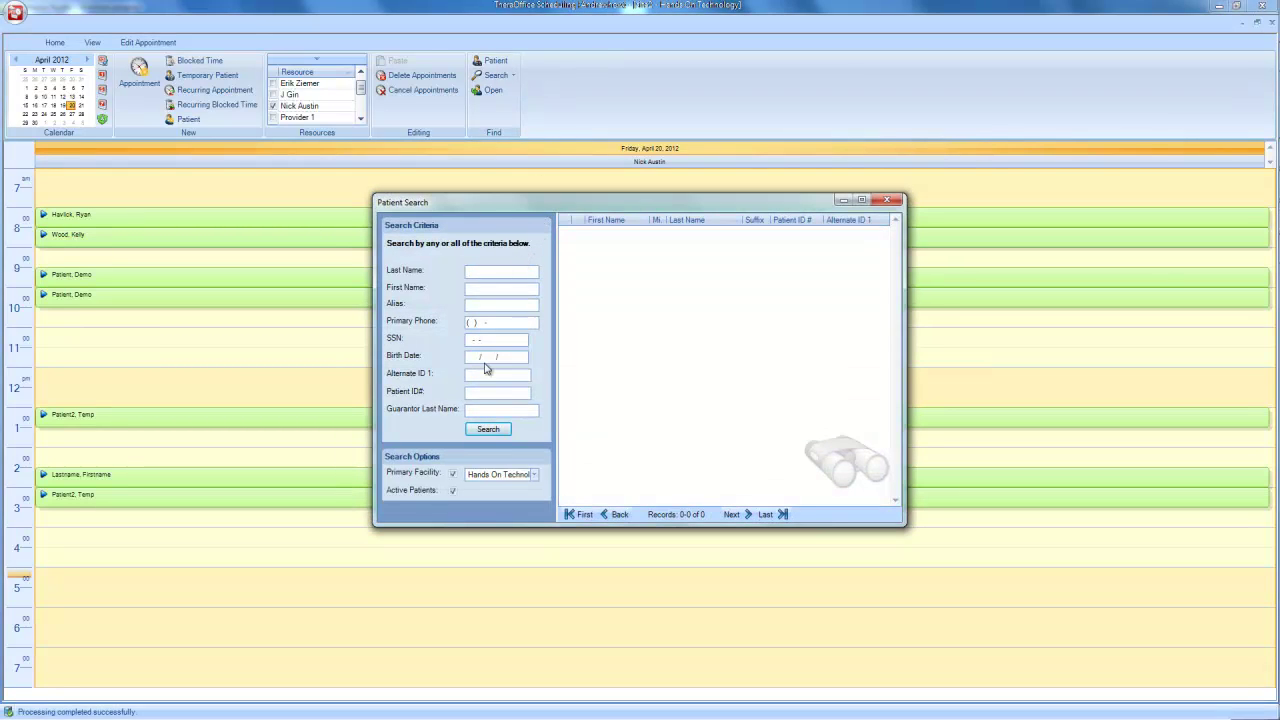
{"action": "type", "text": "howley"}
{"action": "key", "text": "Return"}
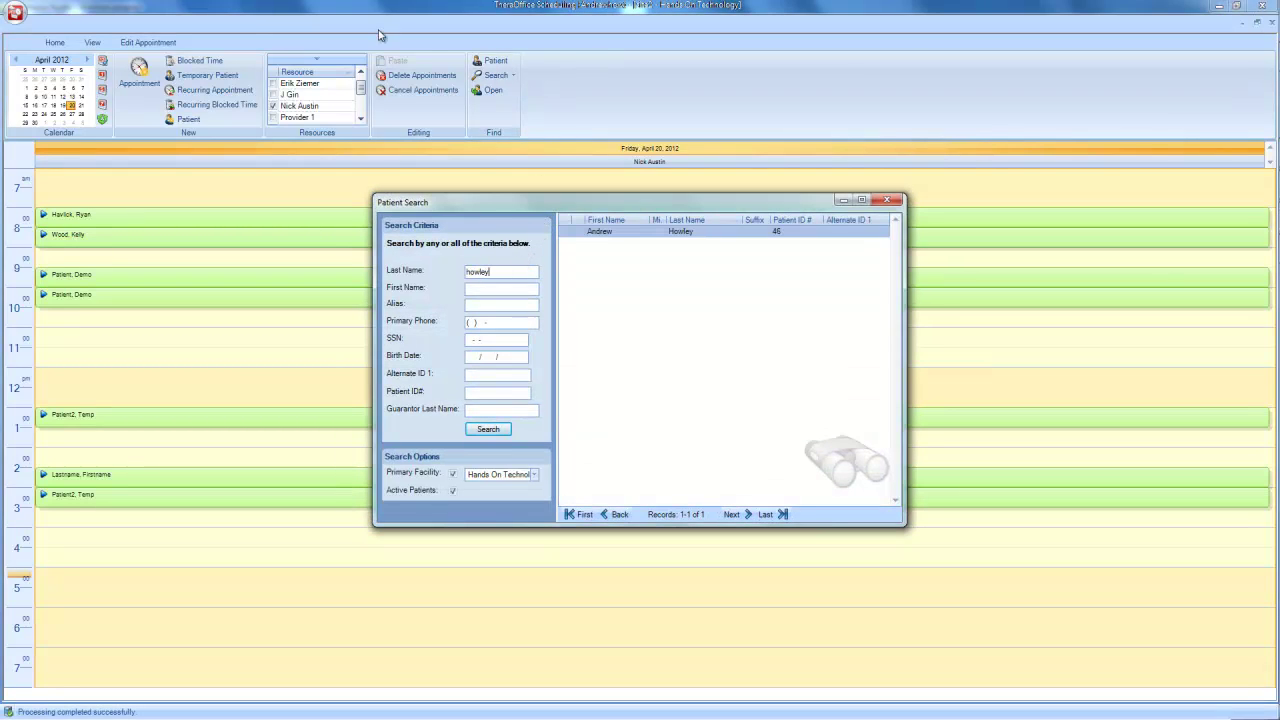
{"action": "double_click", "coordinate": [658, 233]}
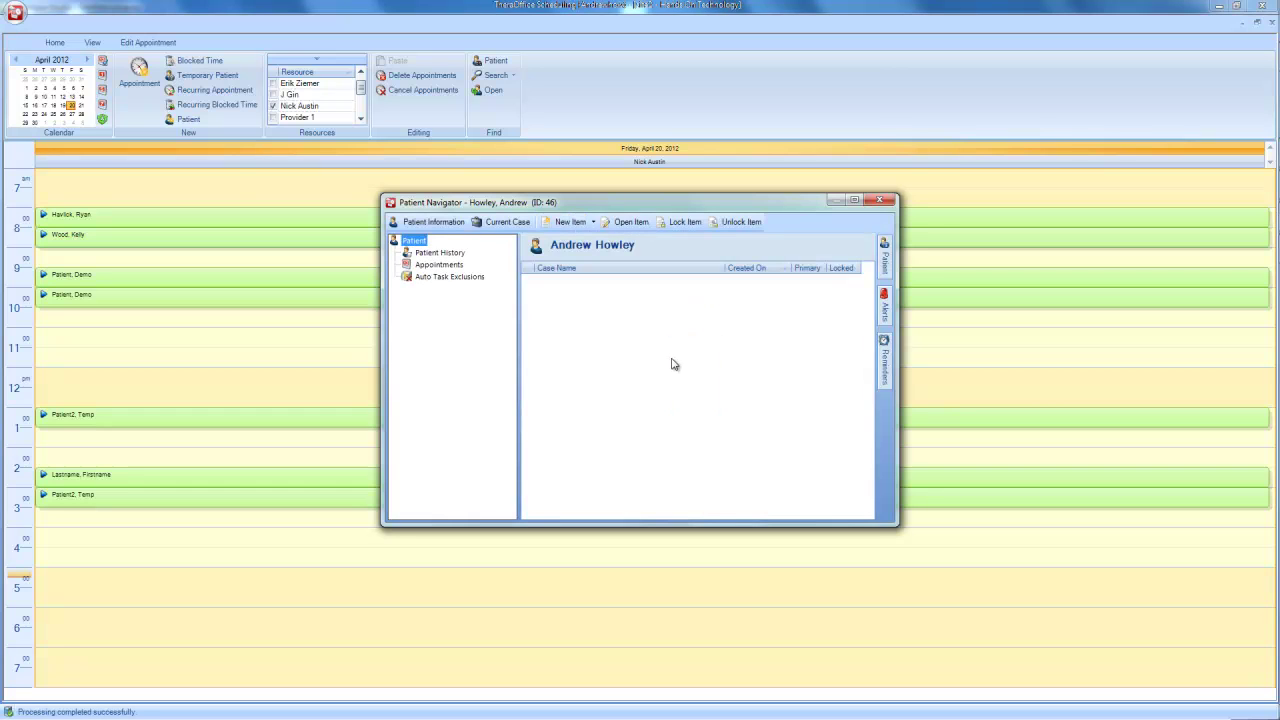
In Patient Information, verify the email address and set Appt. Reminder to Appointment Invitation Email
{"action": "left_click", "coordinate": [434, 221]}
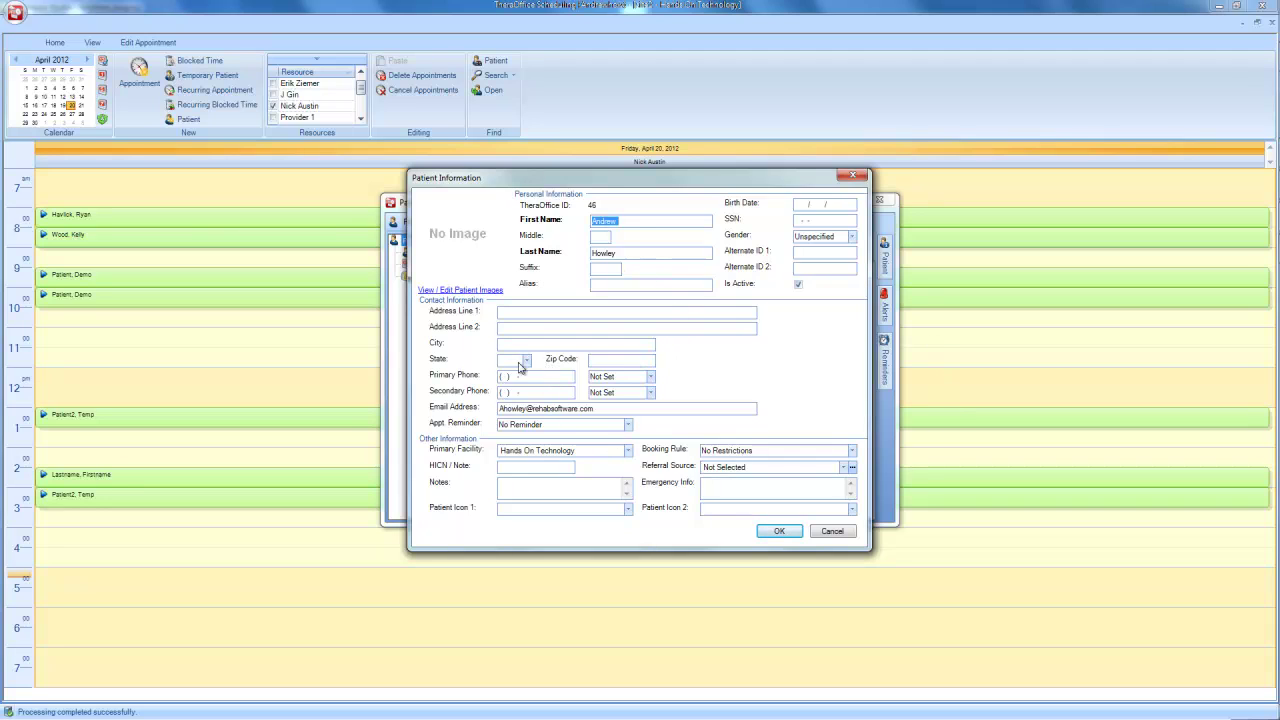
{"action": "left_click", "coordinate": [592, 409]}
{"action": "left_click", "coordinate": [628, 425]}
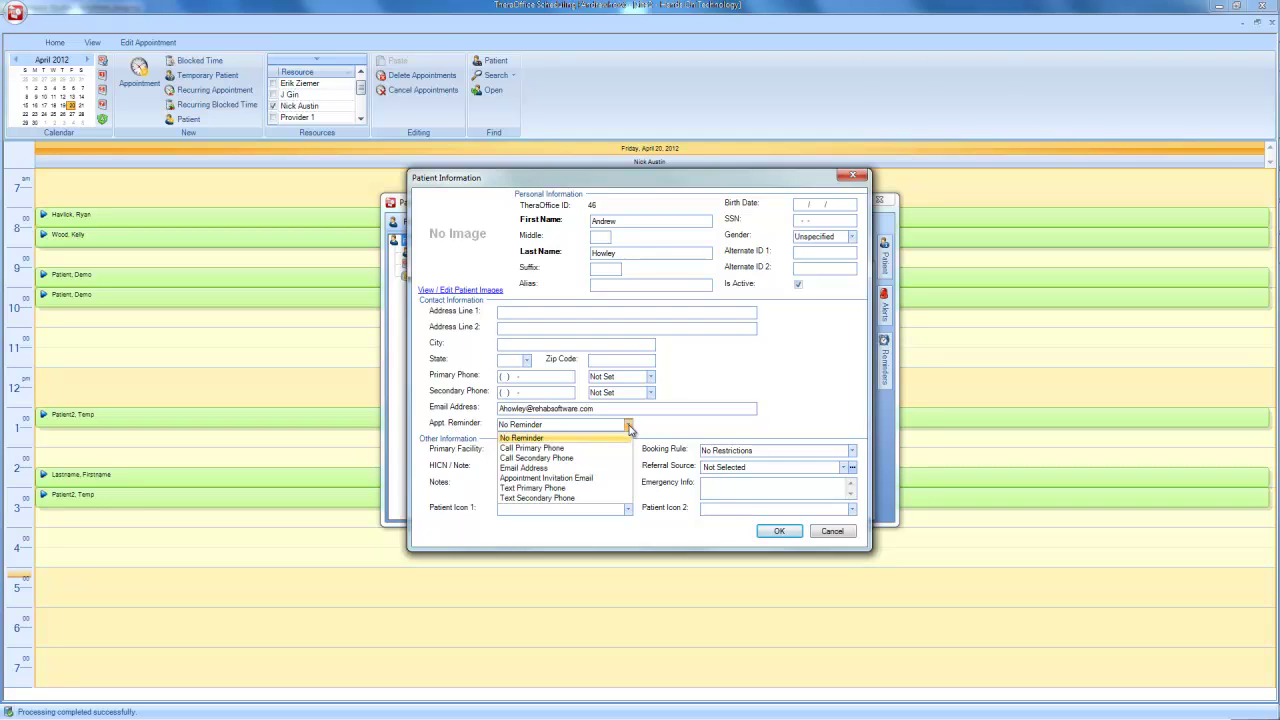
{"action": "left_click", "coordinate": [589, 481]}
{"action": "left_click", "coordinate": [781, 532]}
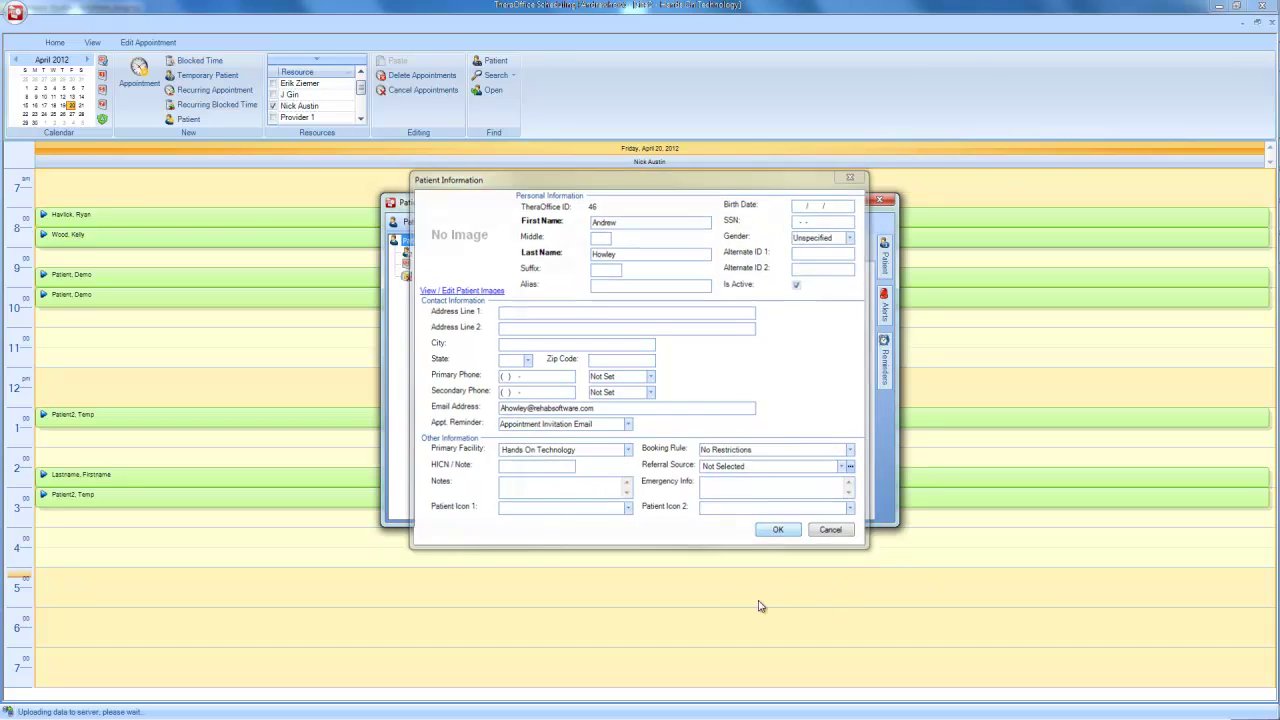
Close the Patient Navigator and start a new appointment in the 11 am slot, entering the patient's last name
{"action": "left_click", "coordinate": [889, 204]}
{"action": "left_click", "coordinate": [83, 347]}
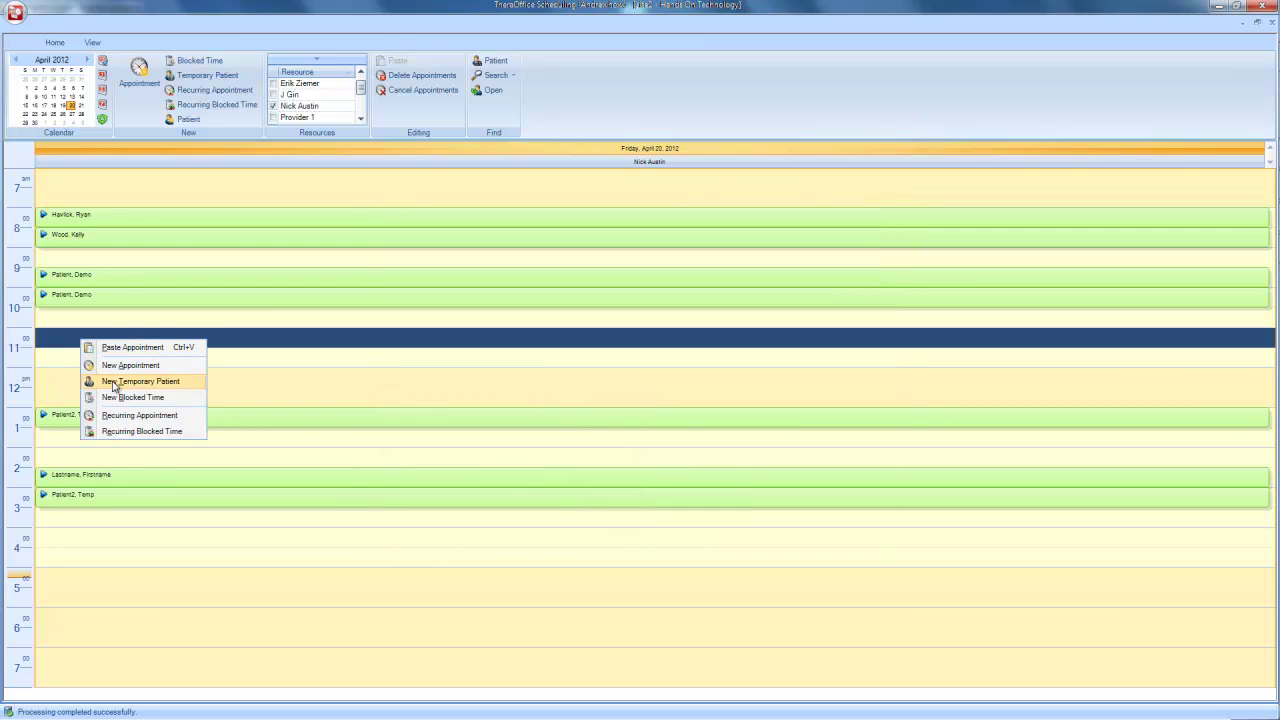
{"action": "left_click", "coordinate": [128, 364]}
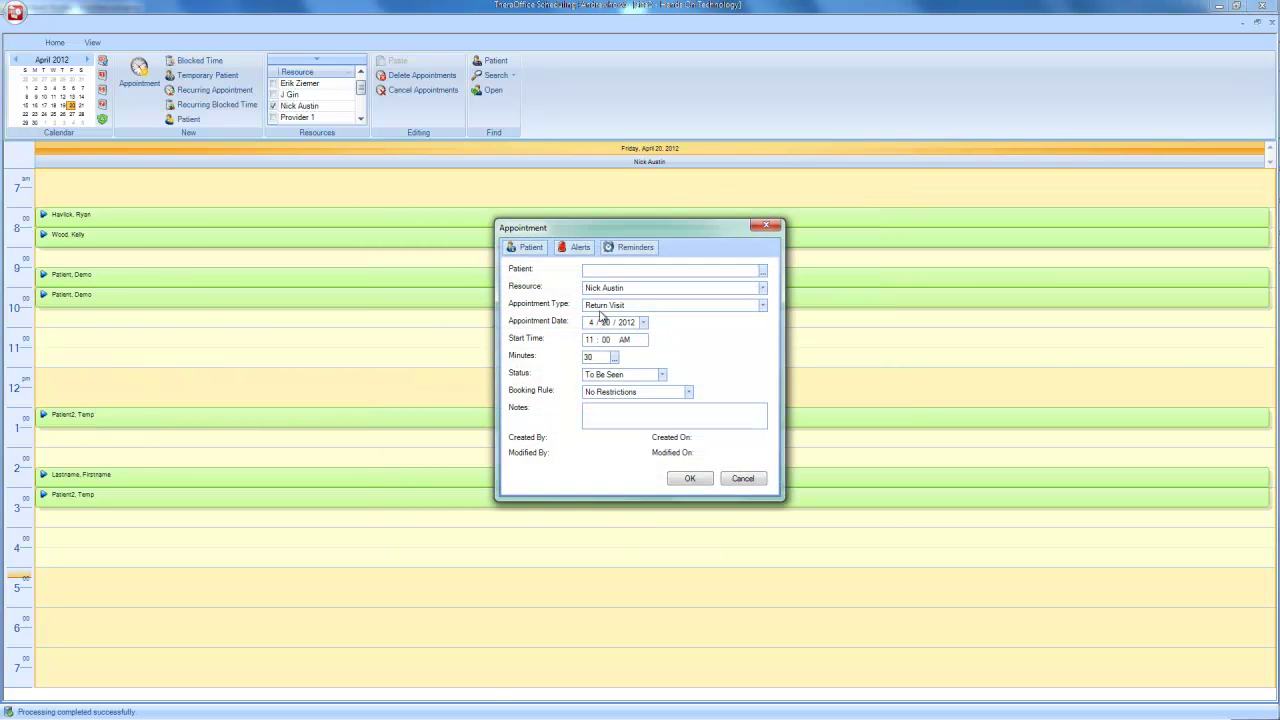
{"action": "type", "text": "hio"}
{"action": "key", "text": "BackSpace"}
{"action": "type", "text": "owley"}
Look up the patient by last name, attach them, and save the 30-minute Return Visit
{"action": "left_click", "coordinate": [763, 271]}
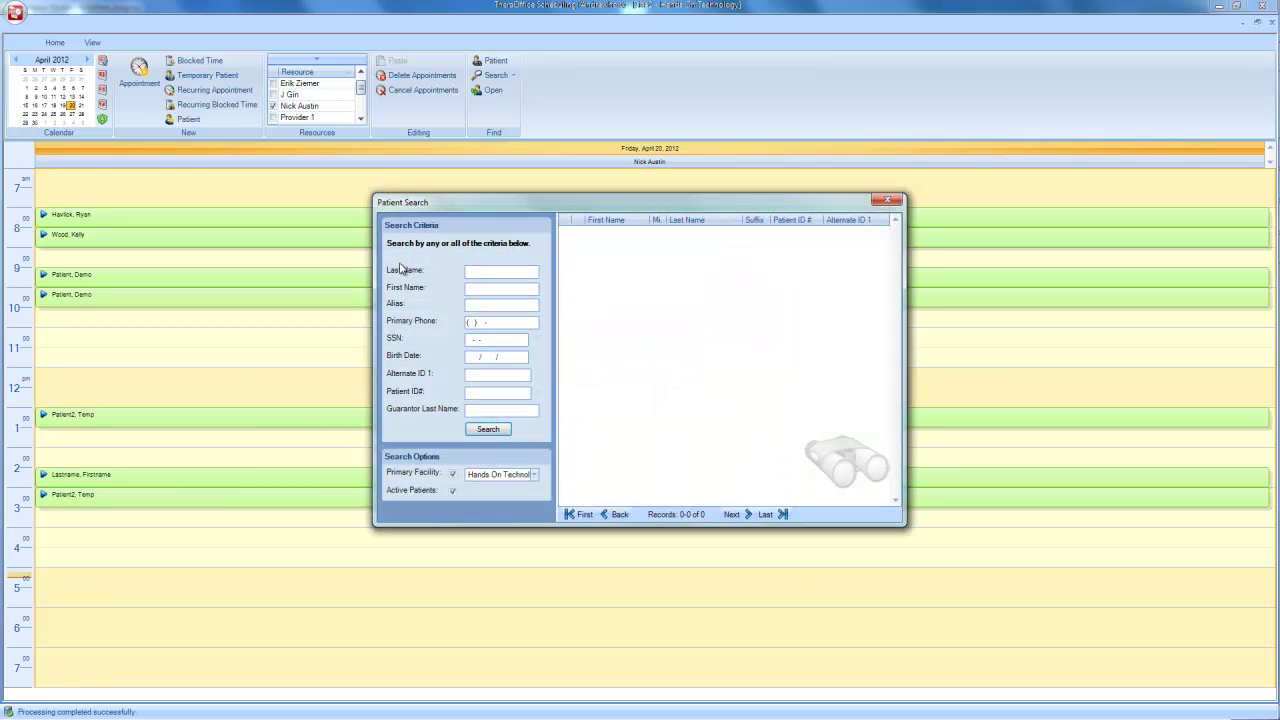
{"action": "type", "text": "howley"}
{"action": "left_click", "coordinate": [488, 429]}
{"action": "double_click", "coordinate": [617, 233]}
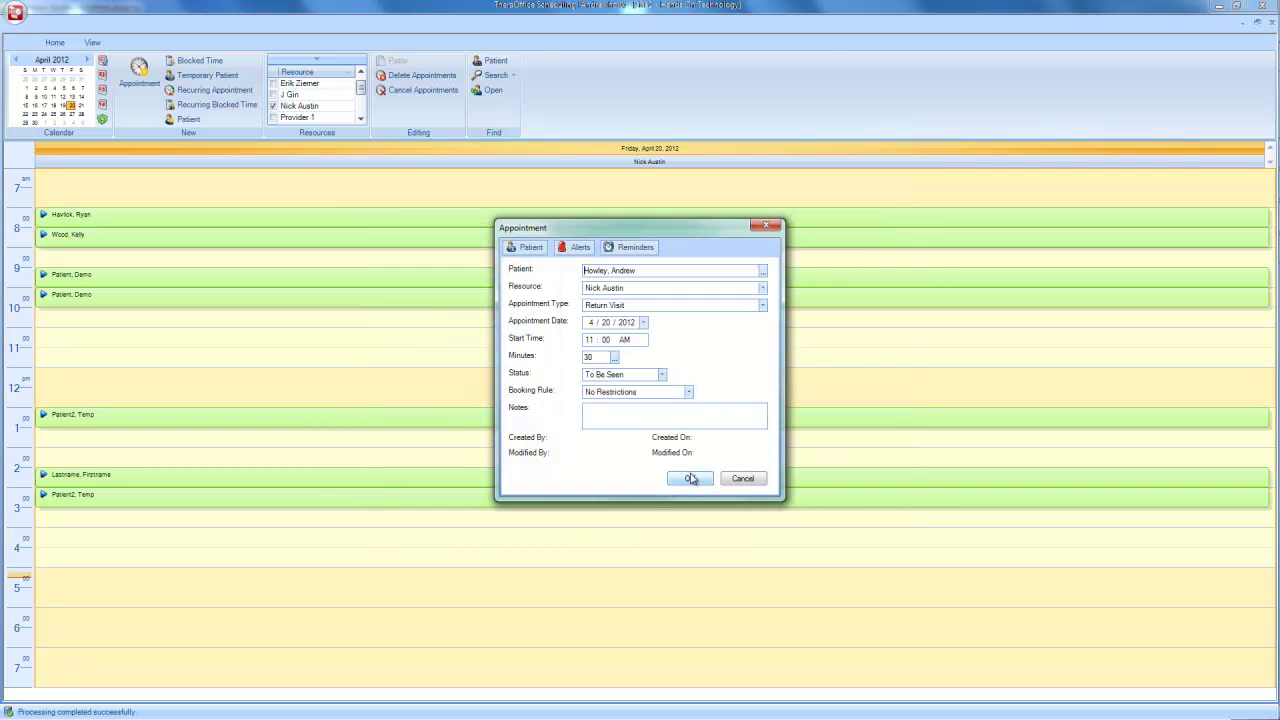
{"action": "left_click", "coordinate": [690, 479]}
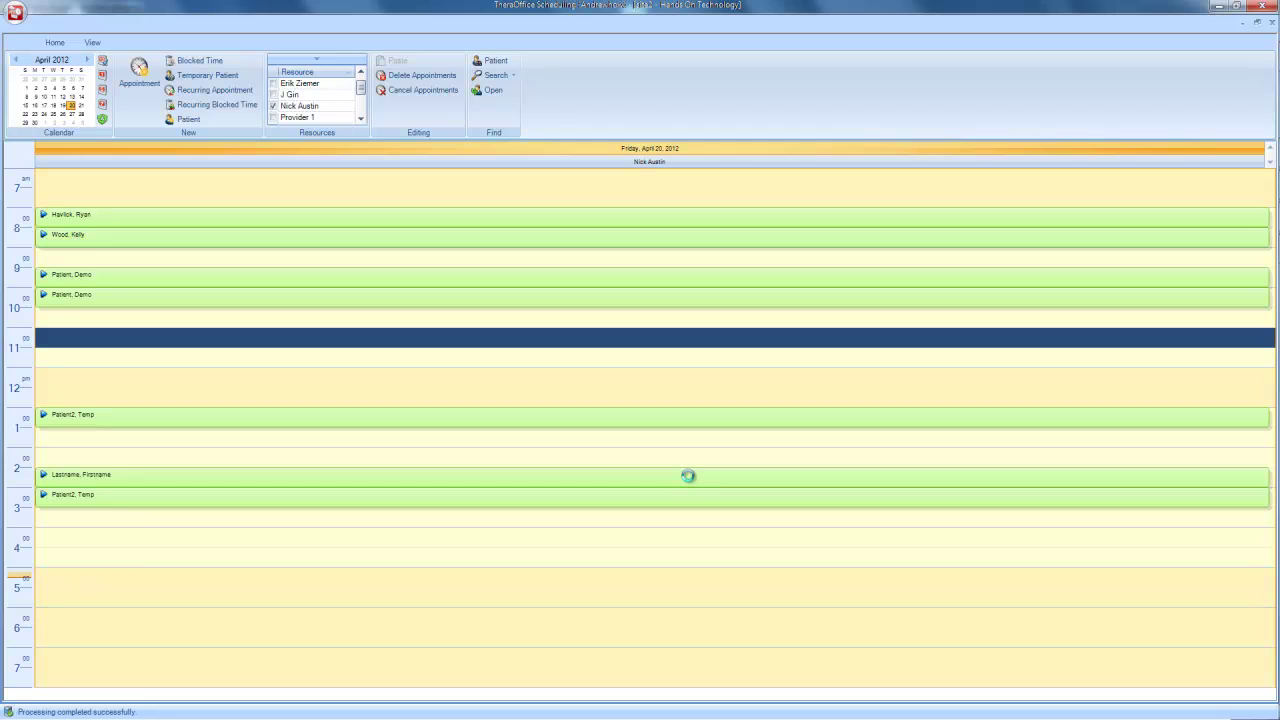